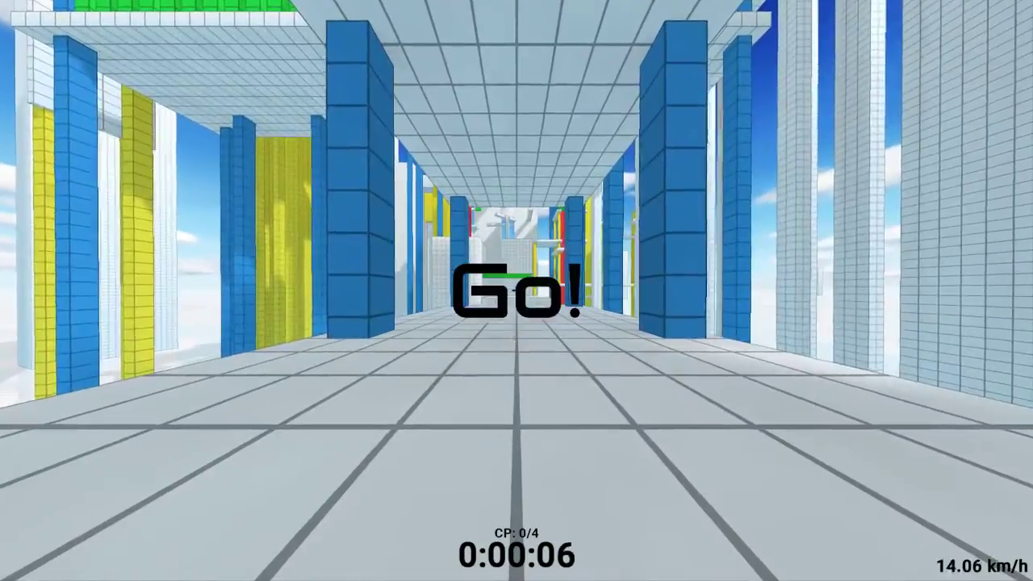
Run the starting corridor toward the green ledge, restart, and begin a fresh run.
{"action": "key", "text": "w"}
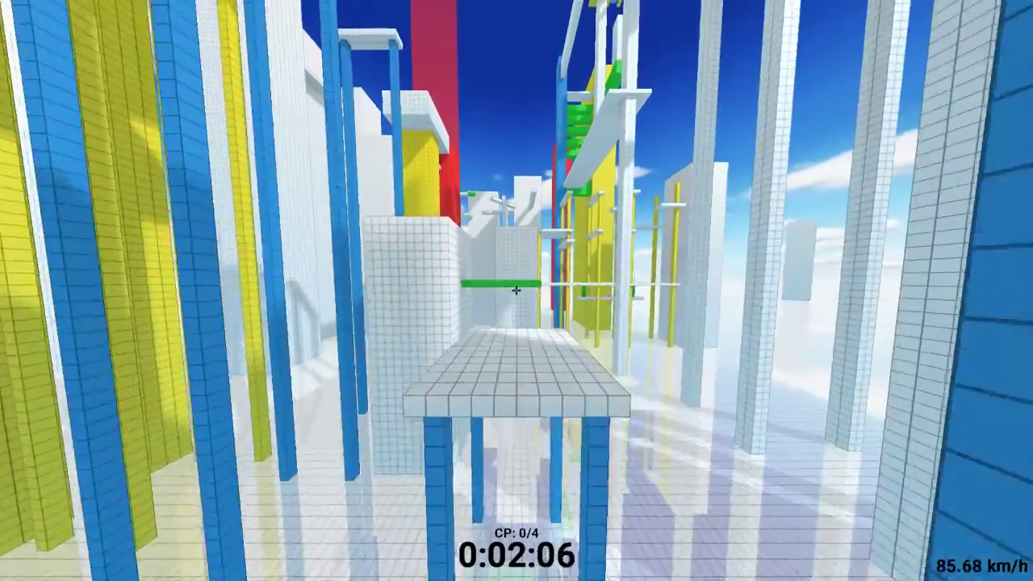
{"action": "key", "text": "w"}
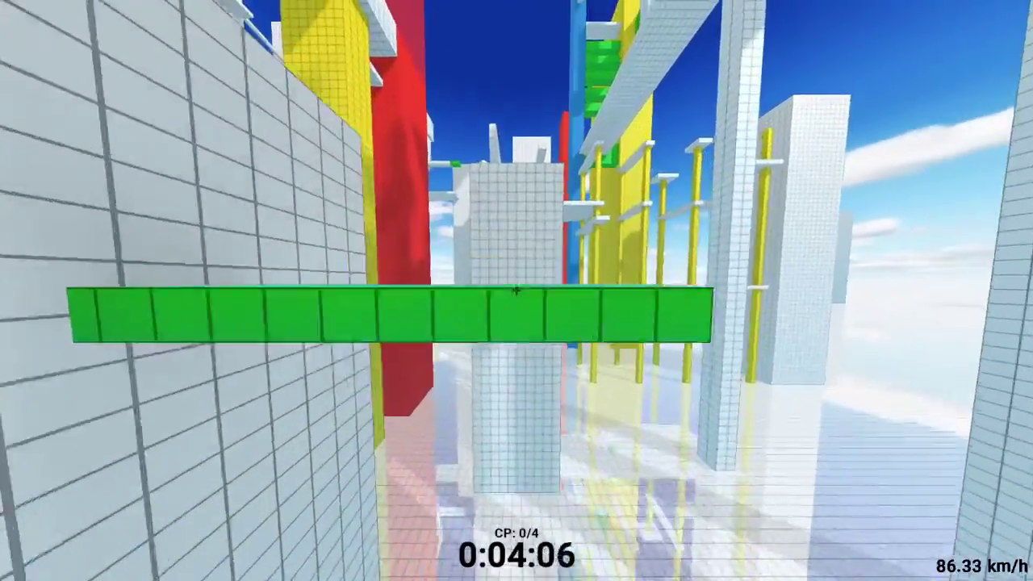
{"action": "key", "text": "w"}
{"action": "key", "text": "w"}
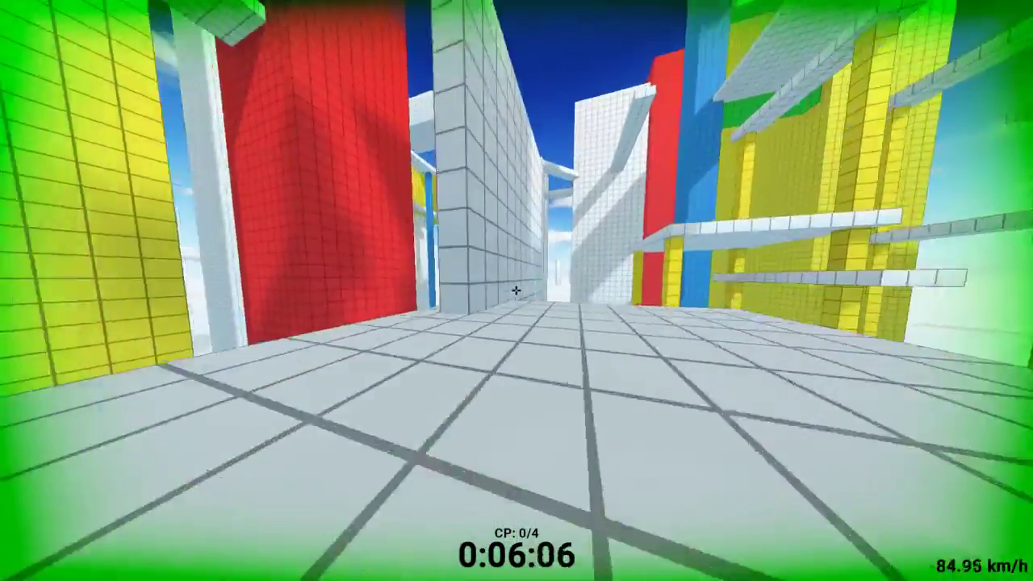
{"action": "key", "text": "r"}
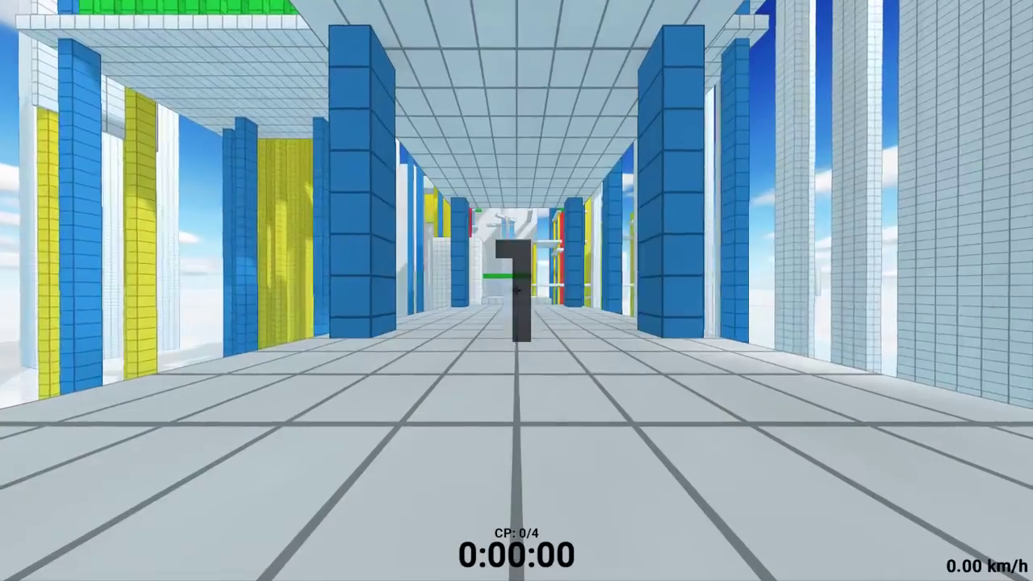
{"action": "key", "text": "w"}
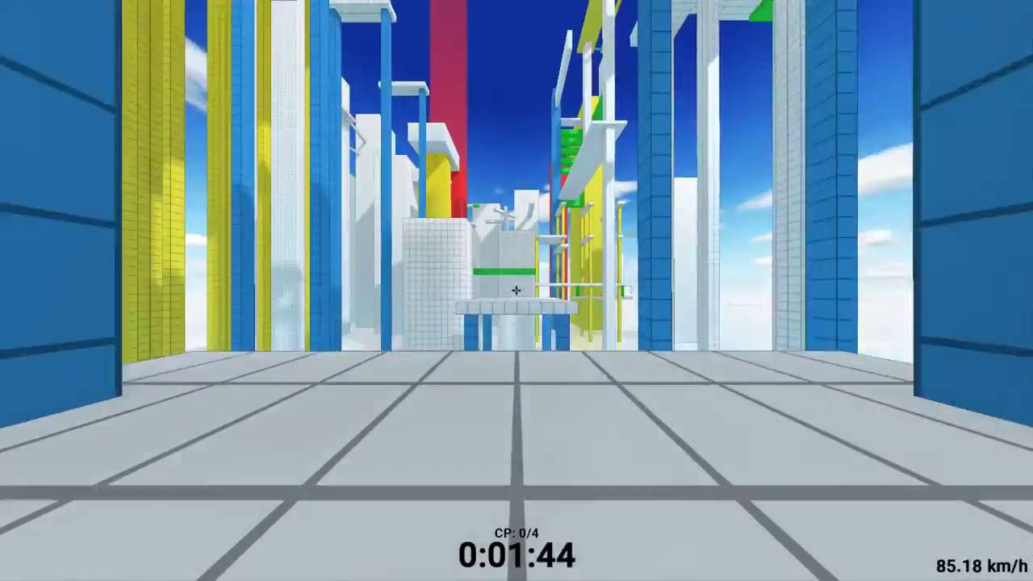
{"action": "key", "text": "w"}
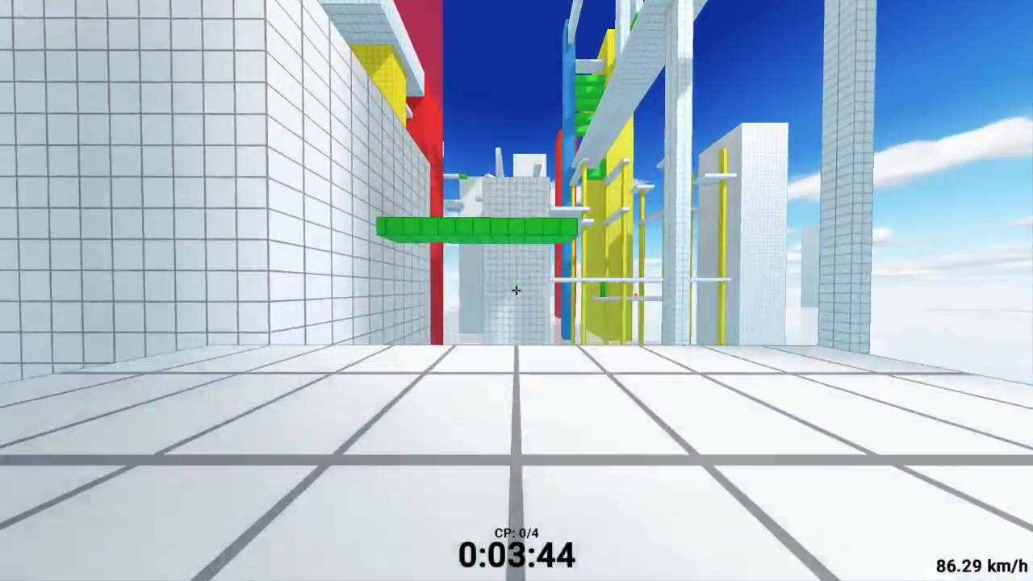
Reset the level, leap to the green ledge, and wall-run onto the grey platform.
{"action": "key", "text": "r"}
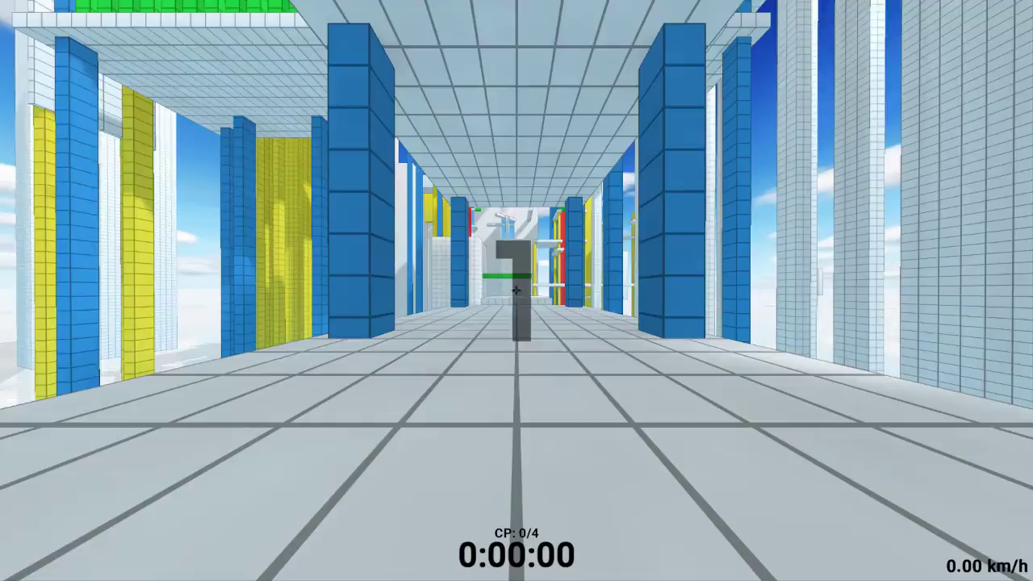
{"action": "key", "text": "w"}
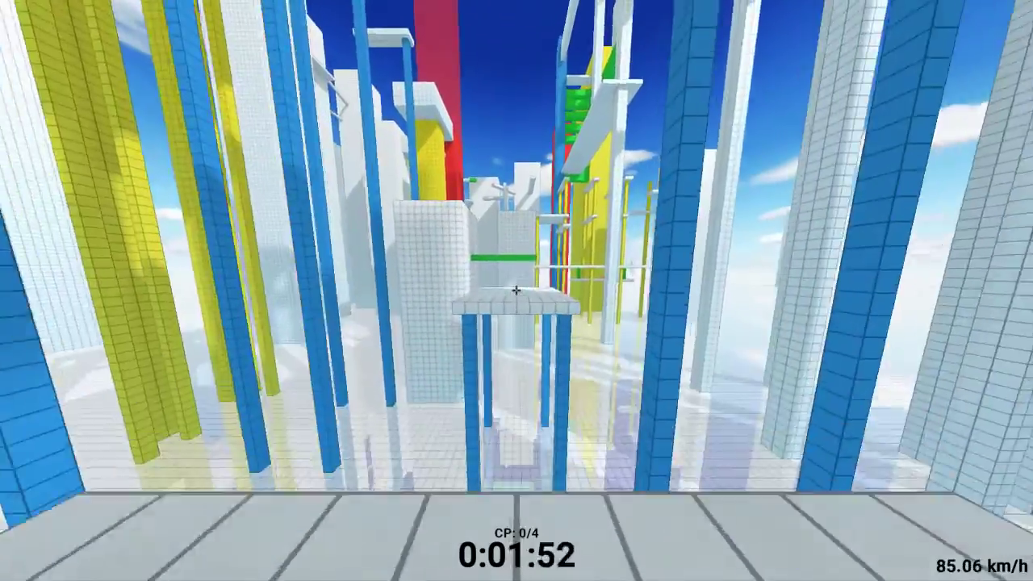
{"action": "key", "text": "w"}
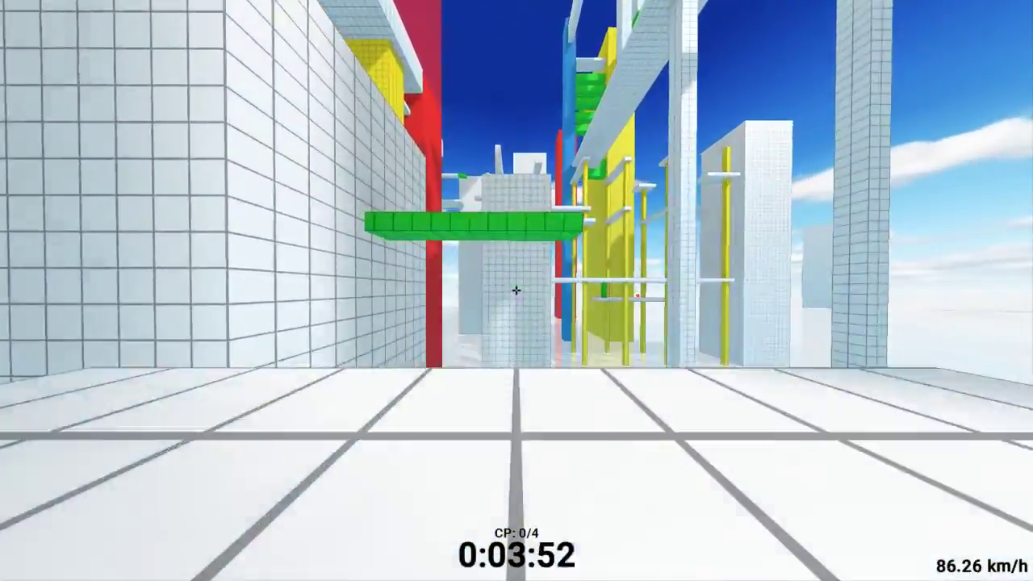
{"action": "key", "text": "space"}
{"action": "key", "text": "w"}
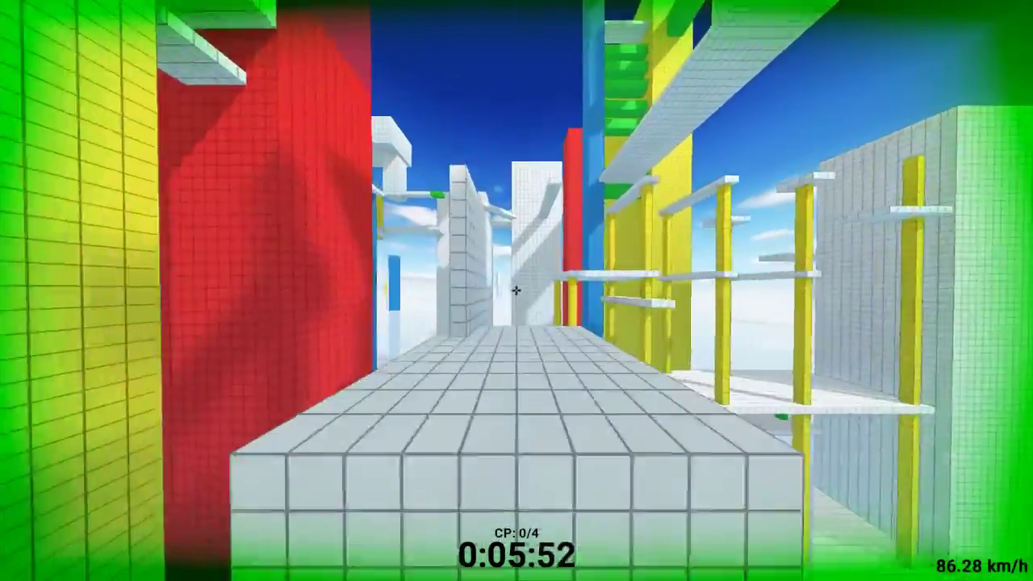
{"action": "key", "text": "w"}
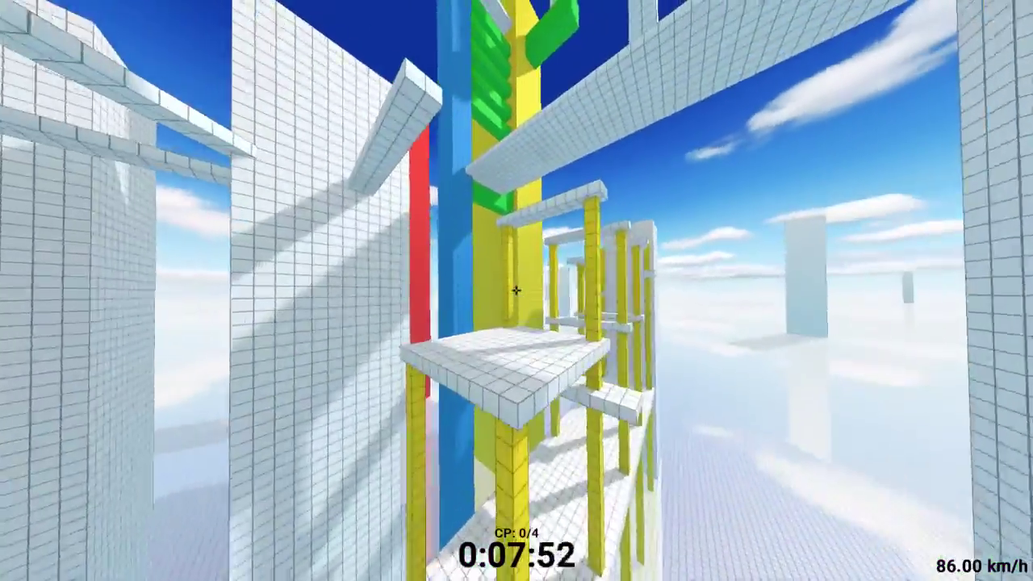
Wall-run the yellow pillar and tall tiled wall, then sprint the yellow strip.
{"action": "key", "text": "w"}
{"action": "key", "text": "space"}
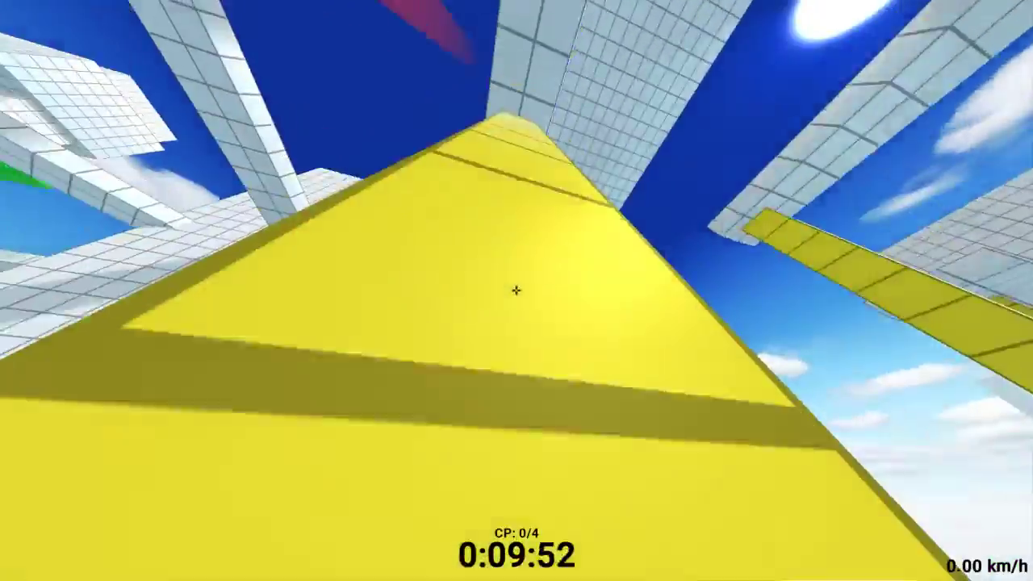
{"action": "key", "text": "w"}
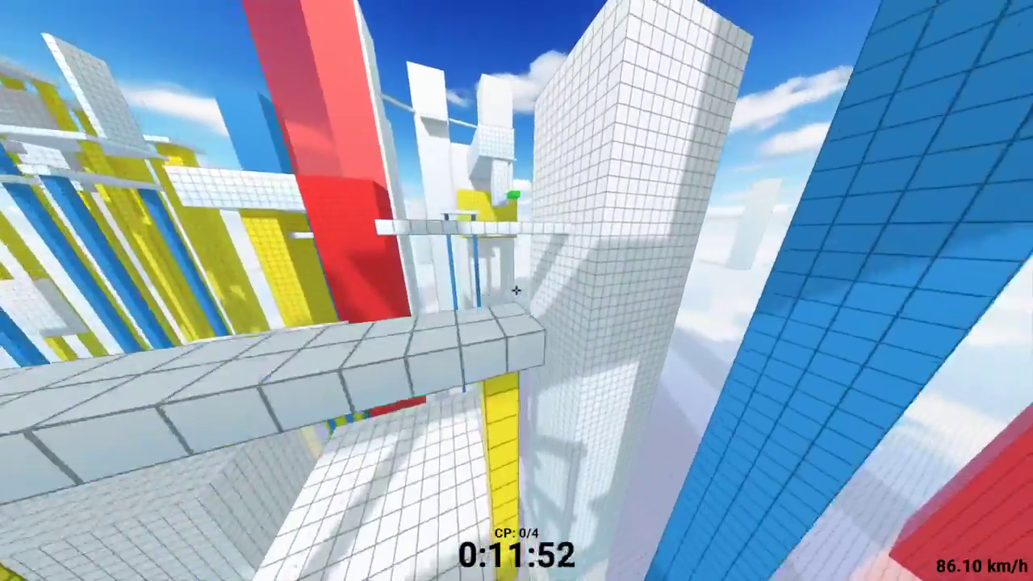
{"action": "key", "text": "w"}
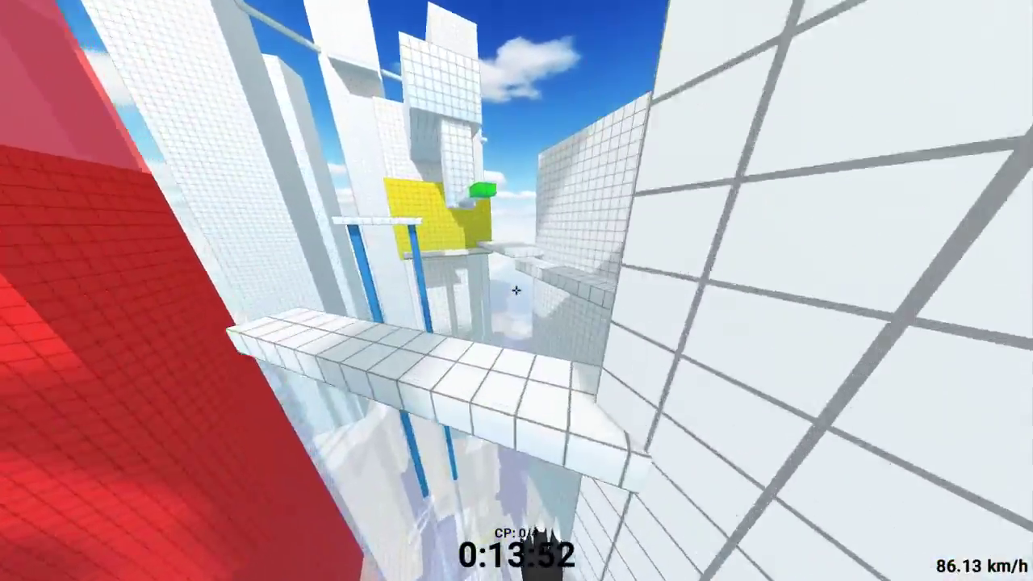
{"action": "key", "text": "w"}
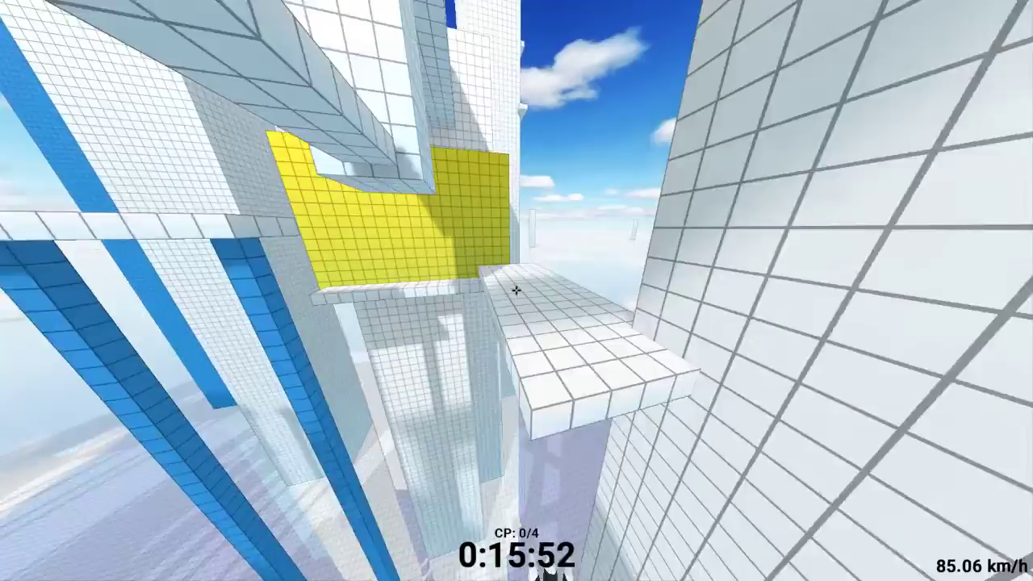
{"action": "key", "text": "w"}
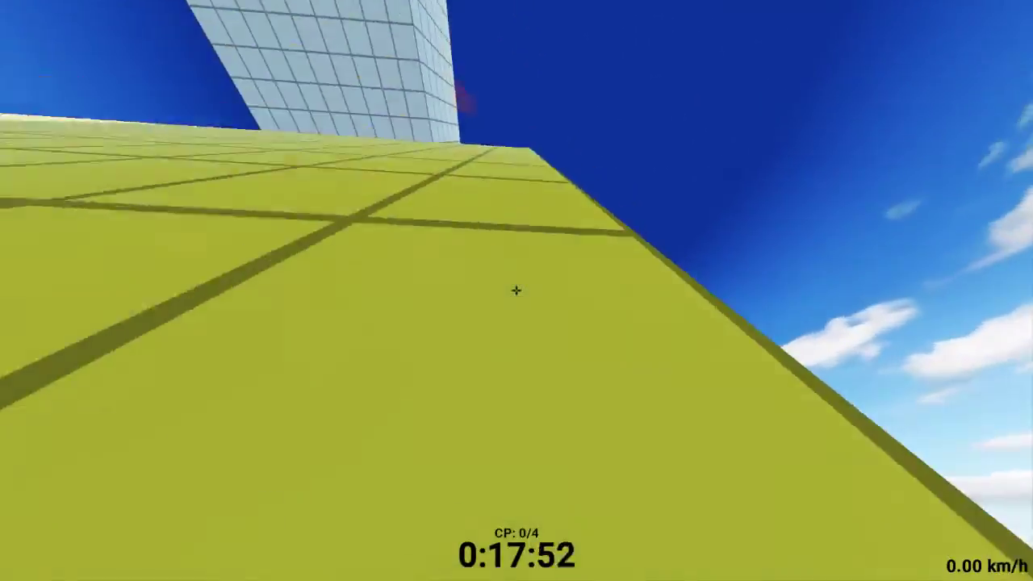
{"action": "key", "text": "w"}
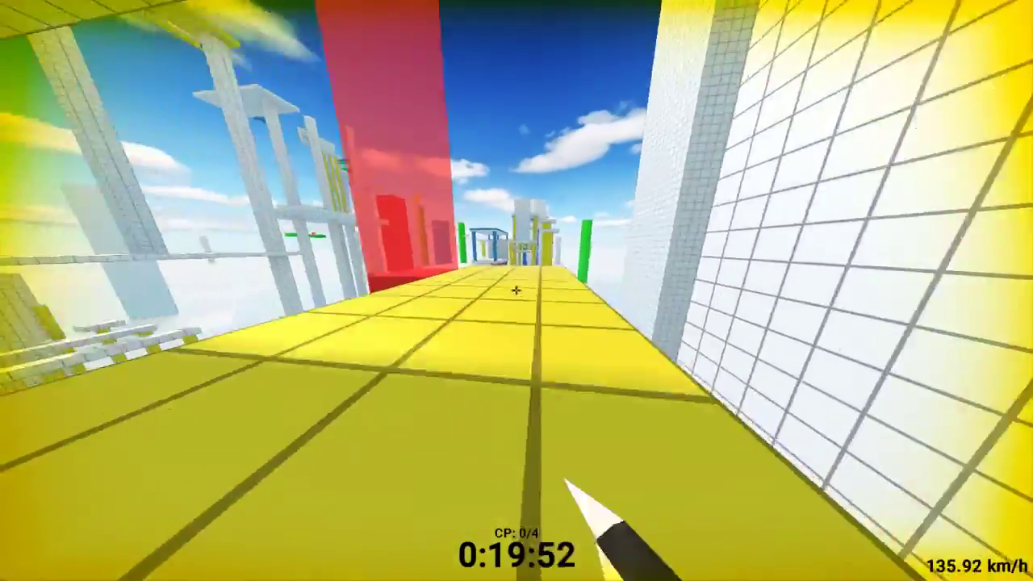
Cross the white platform and blue-pillar runway through the second checkpoint.
{"action": "key", "text": "w"}
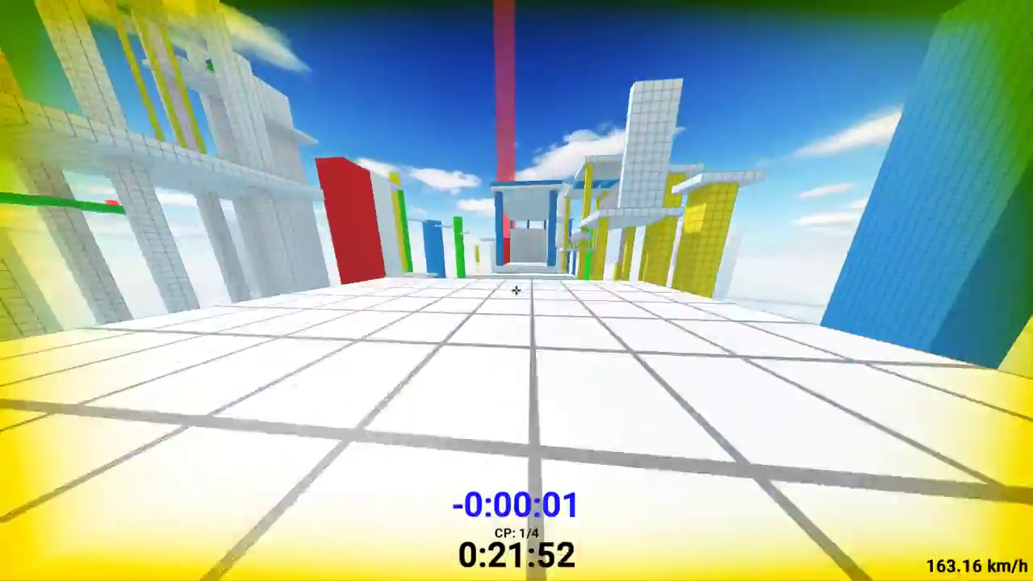
{"action": "key", "text": "w"}
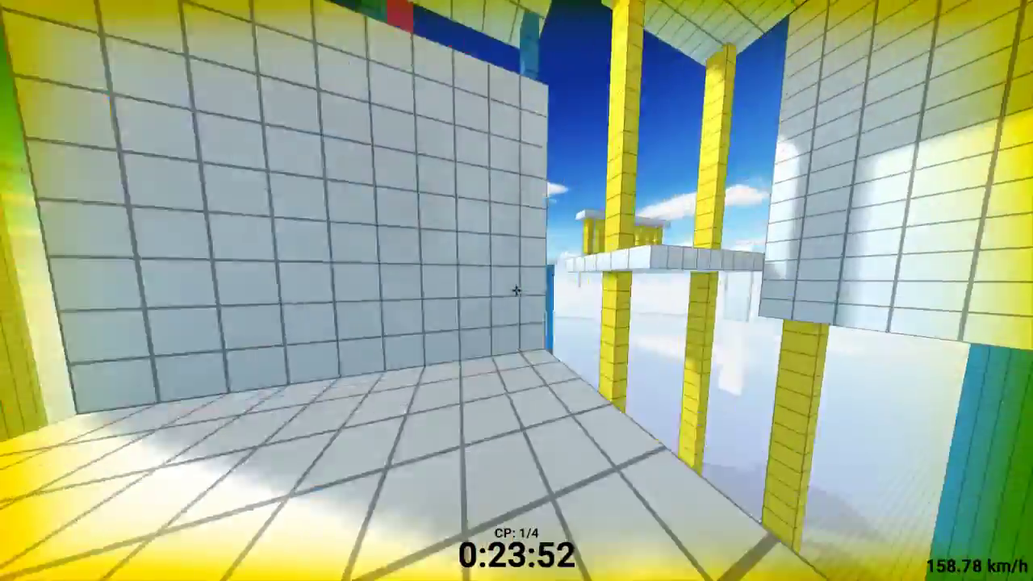
{"action": "key", "text": "w"}
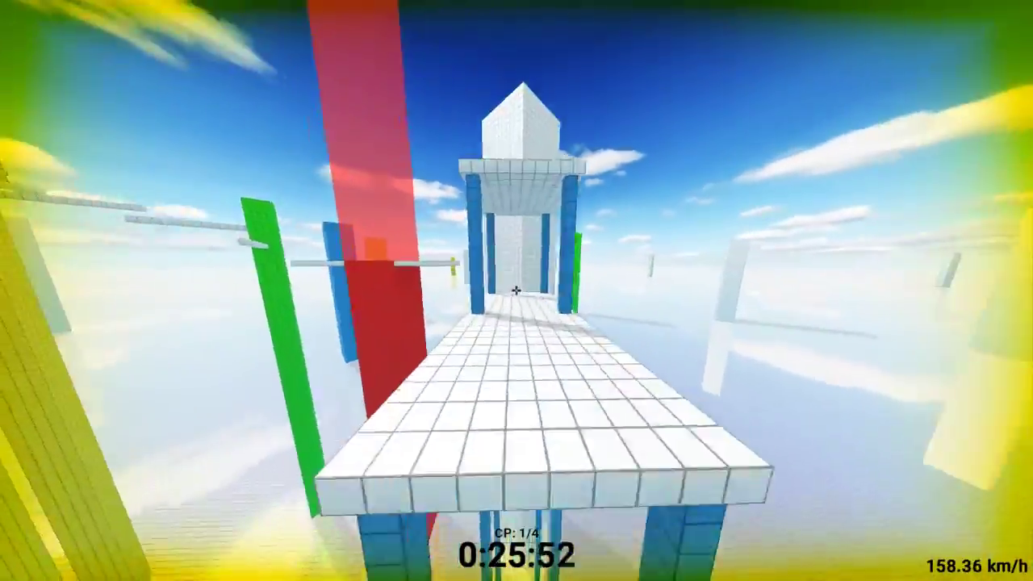
{"action": "key", "text": "w"}
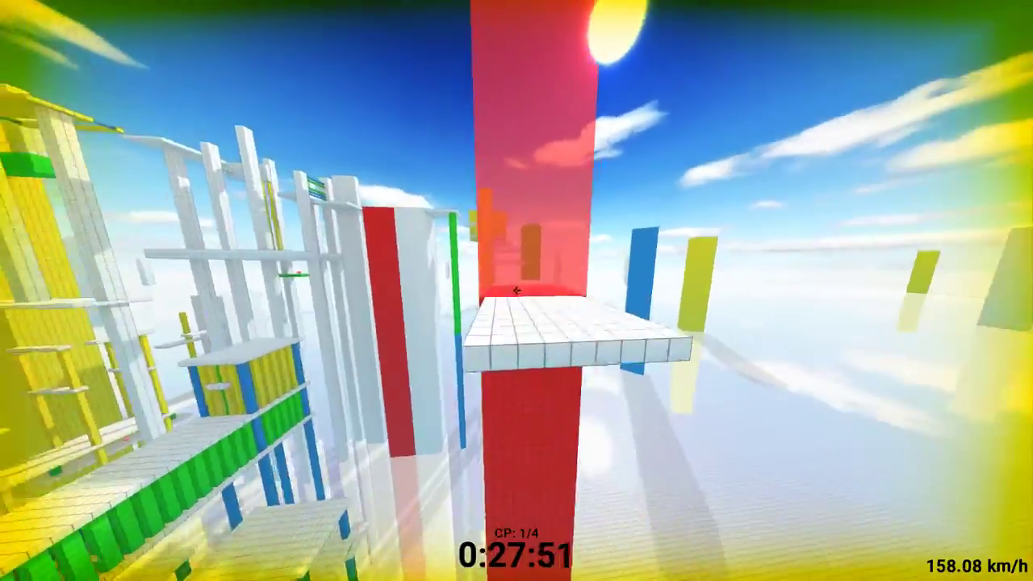
{"action": "key", "text": "w"}
Leap past the green pillar through checkpoint 3, heading for the final tower.
{"action": "key", "text": "w"}
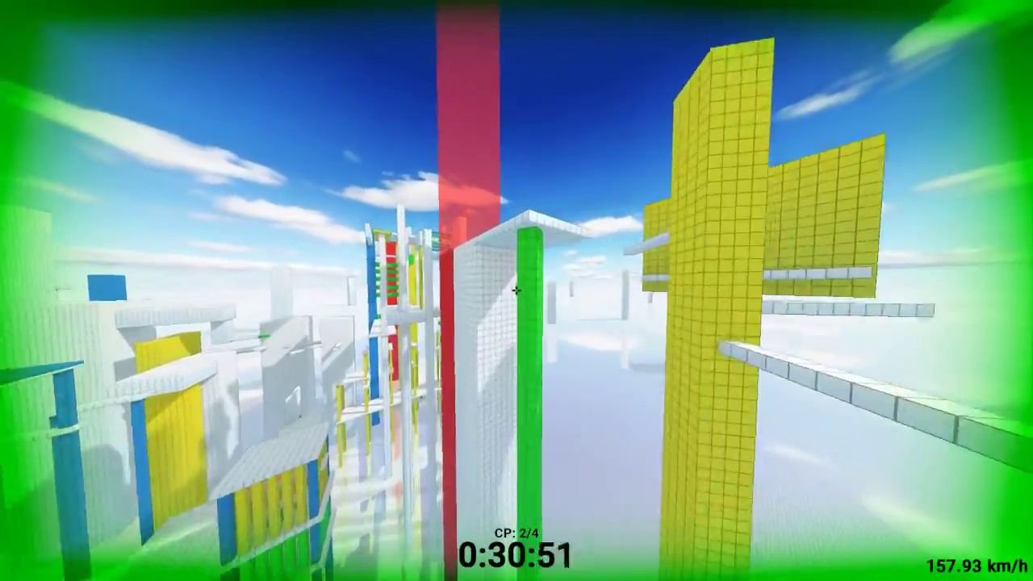
{"action": "key", "text": "w"}
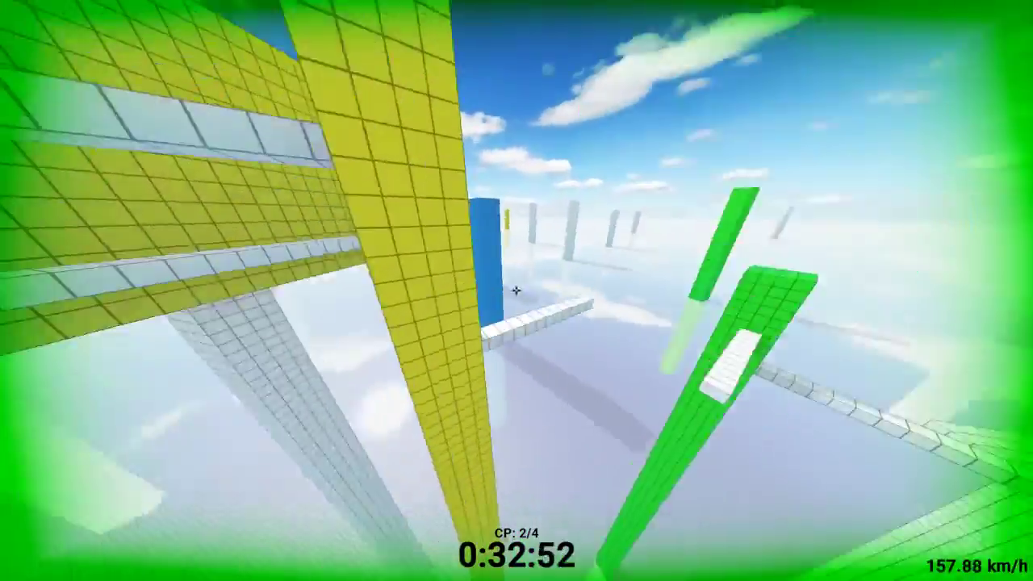
{"action": "key", "text": "w"}
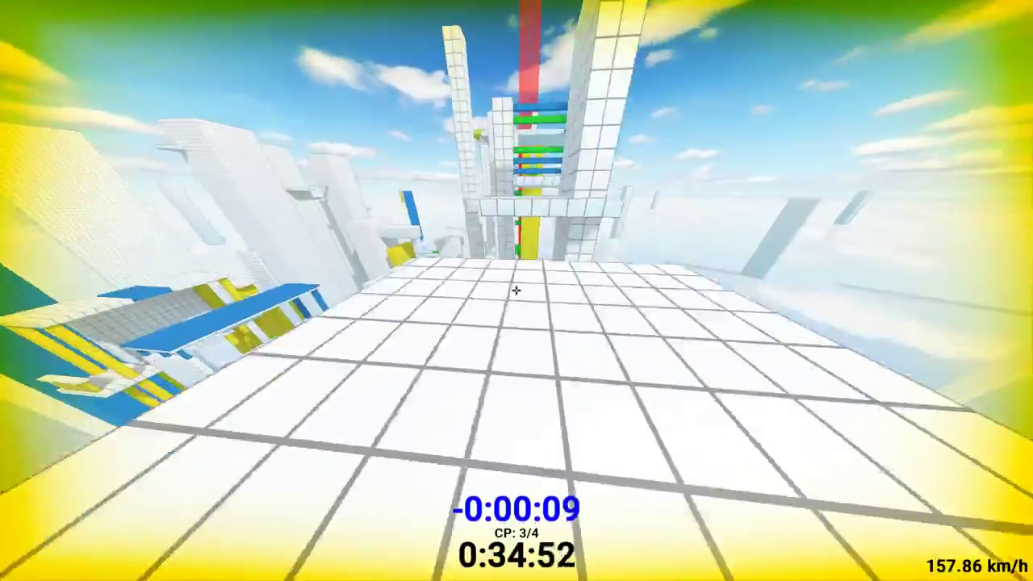
{"action": "key", "text": "w"}
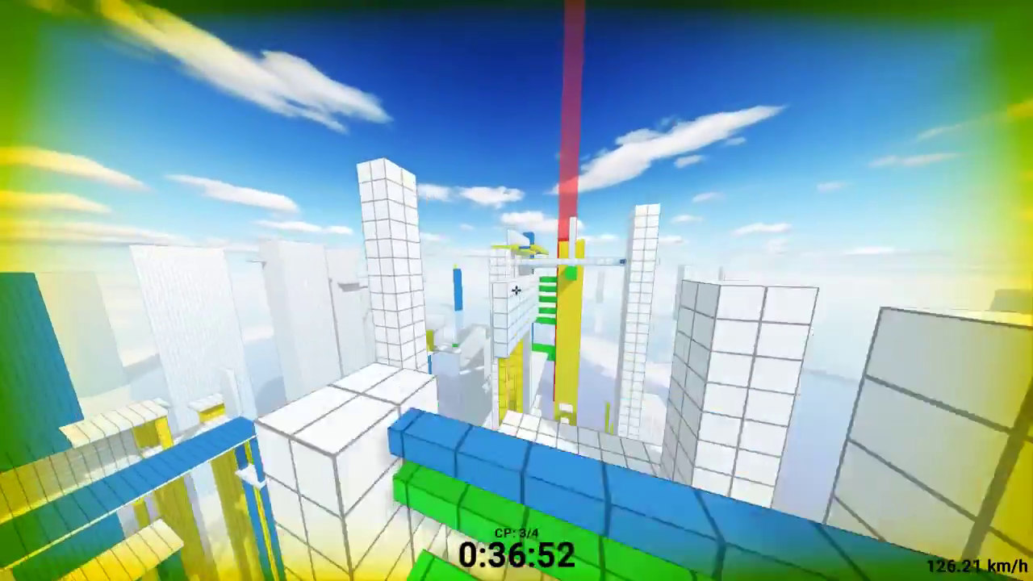
{"action": "key", "text": "w"}
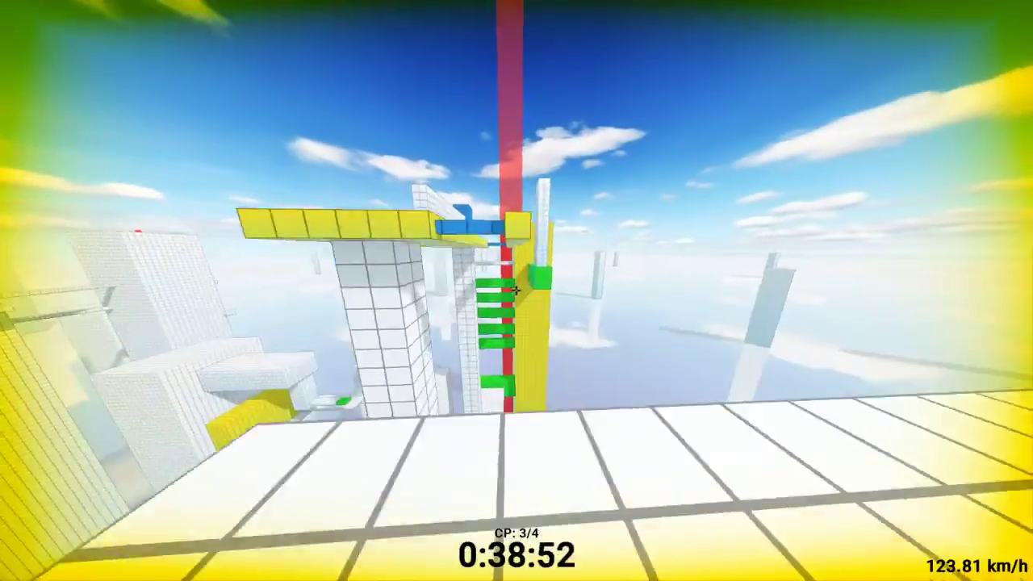
{"action": "key", "text": "w"}
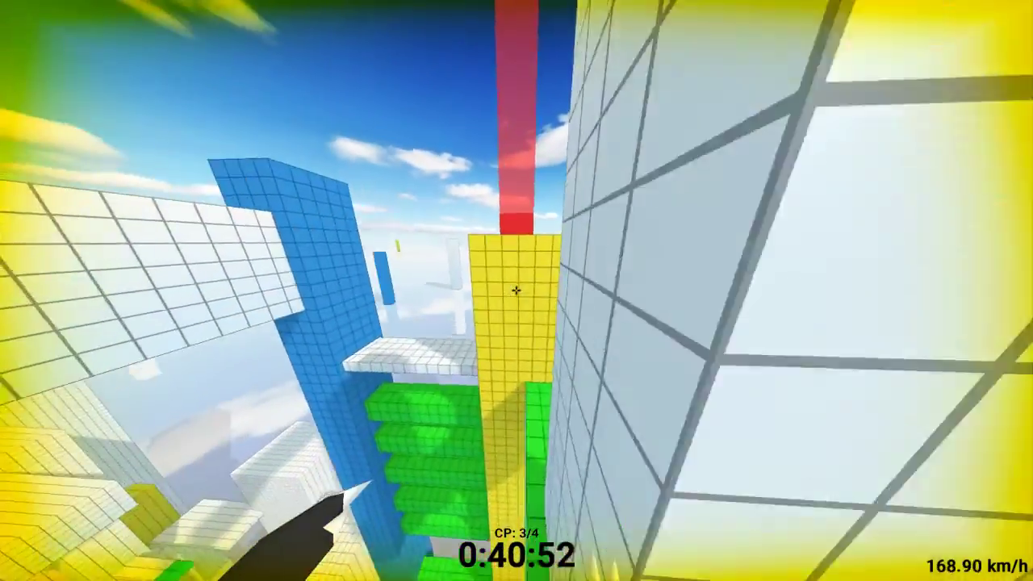